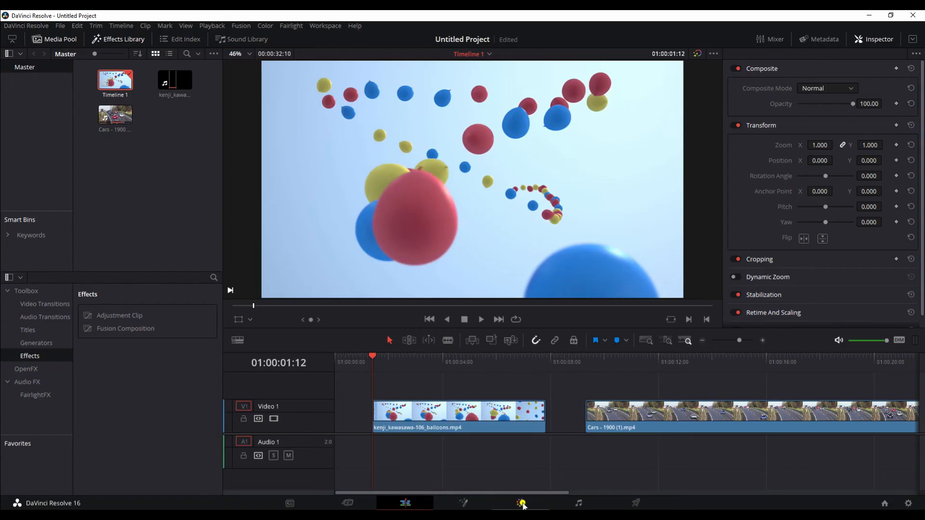
# Switch to the Color page for the balloons clip and add a serial node after node 01
pyautogui.click(522, 503)
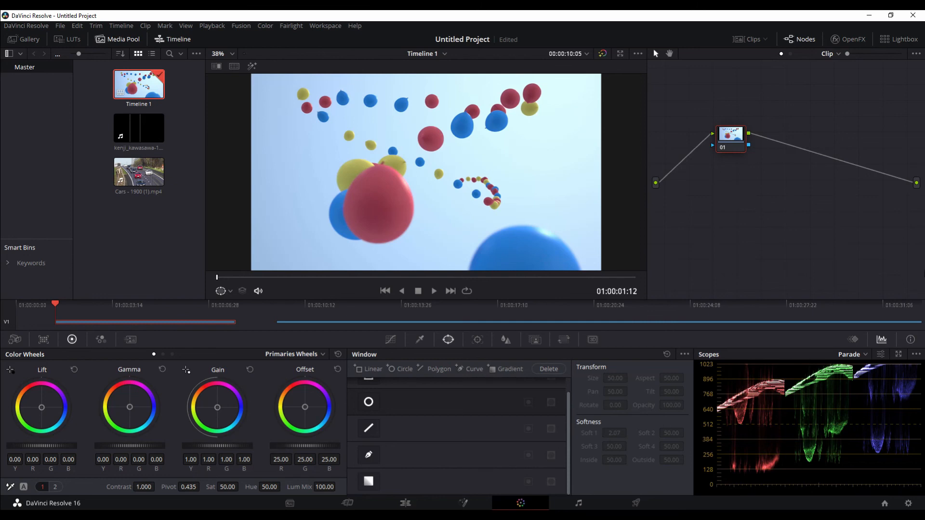
pyautogui.click(801, 40)
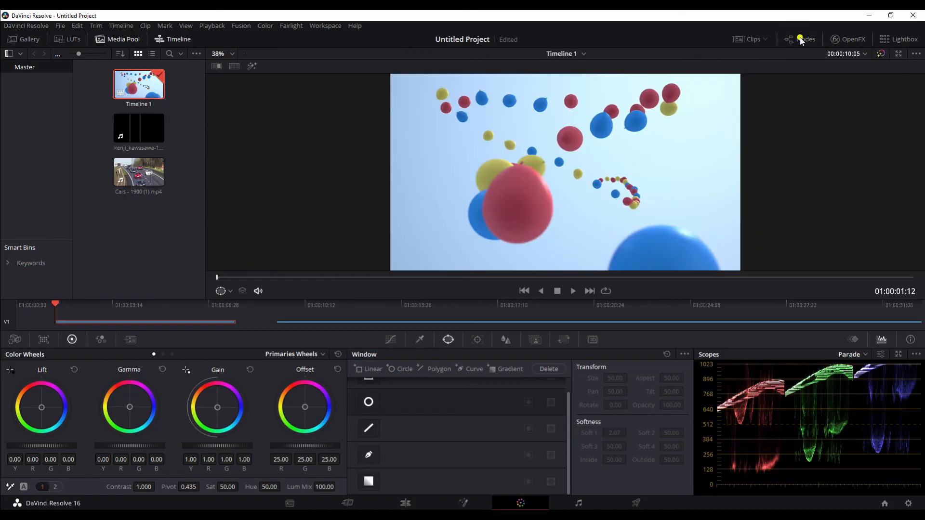
pyautogui.click(802, 40)
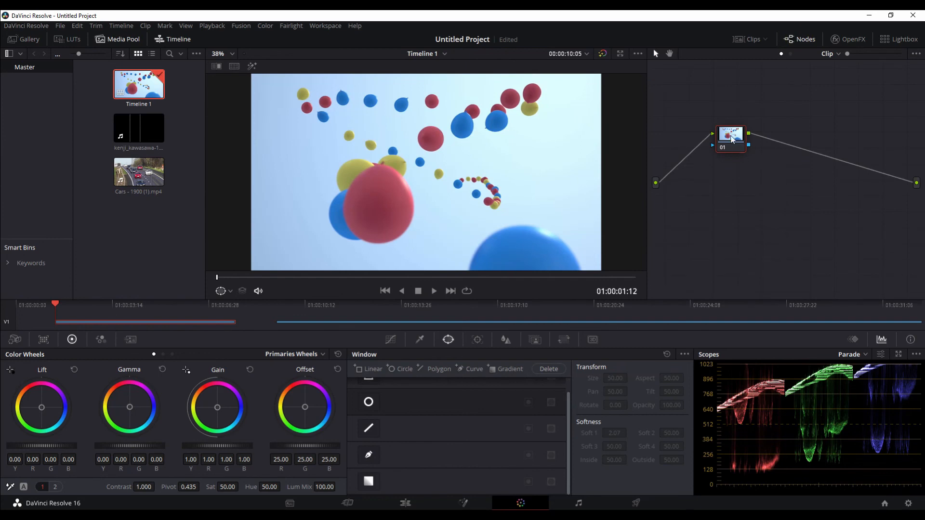
pyautogui.moveTo(732, 137); pyautogui.dragTo(714, 139)
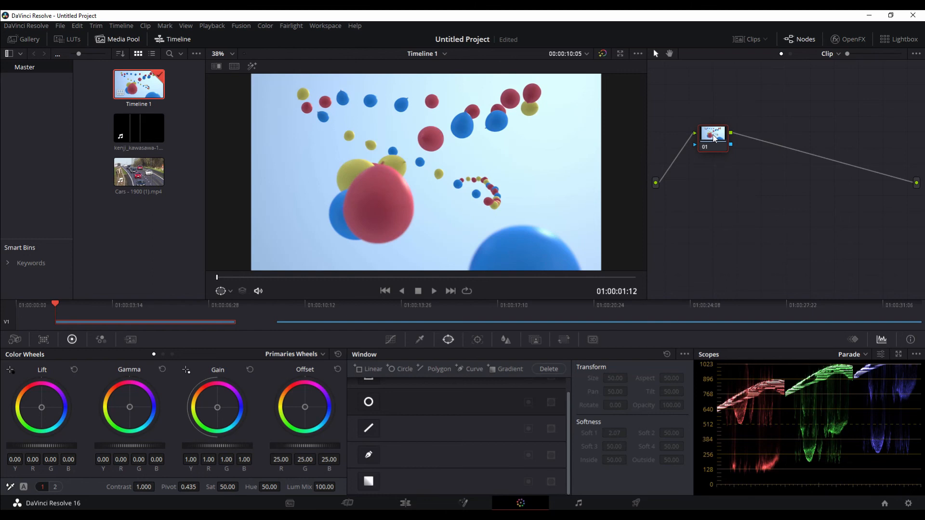
pyautogui.hotkey('alt', 's')
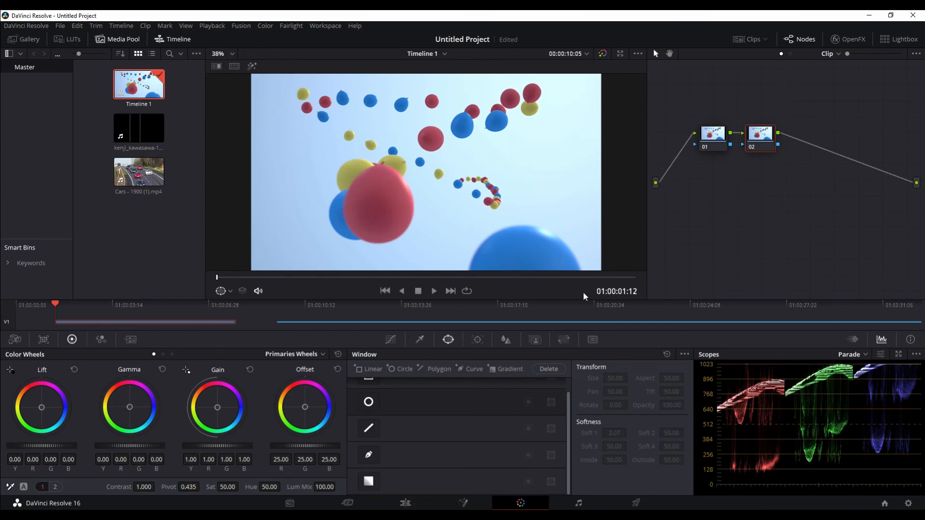
# Sample the large red balloon's colour with the HSL qualifier on node 02 and invert the selection
pyautogui.click(420, 340)
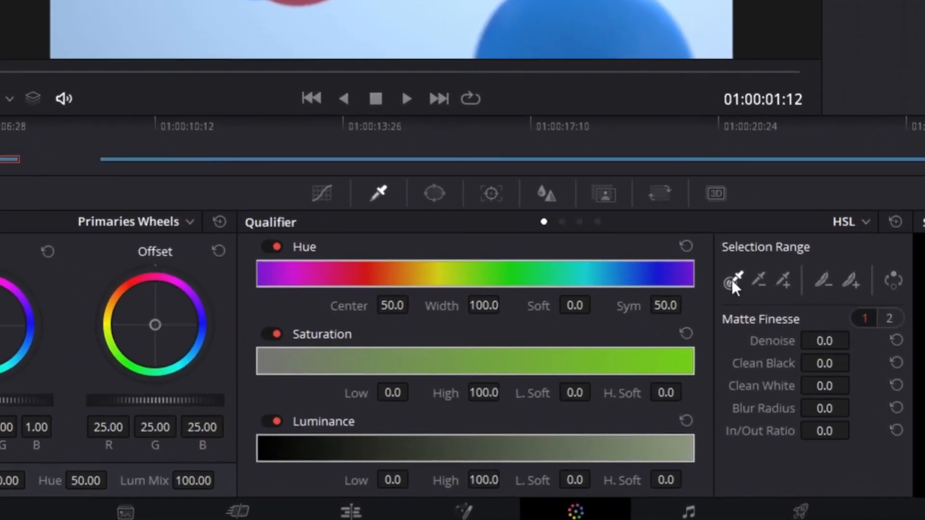
pyautogui.click(732, 280)
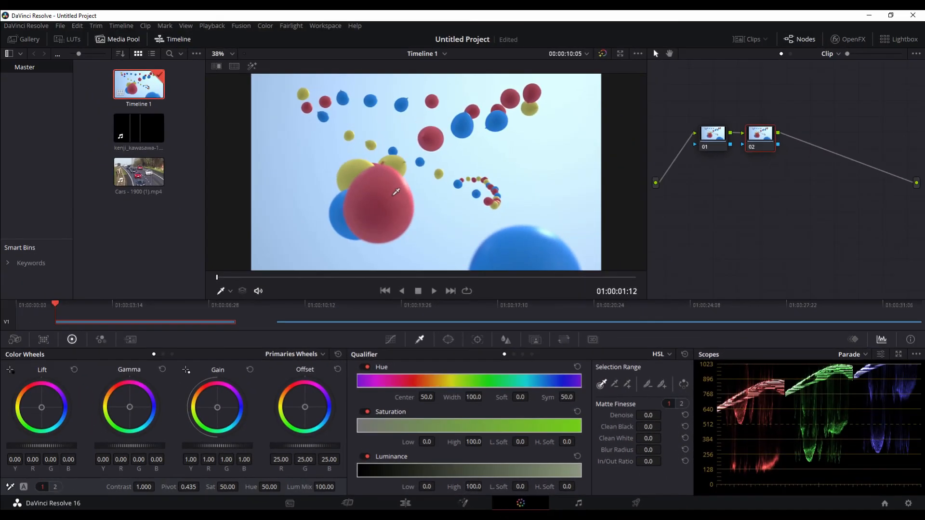
pyautogui.click(396, 192)
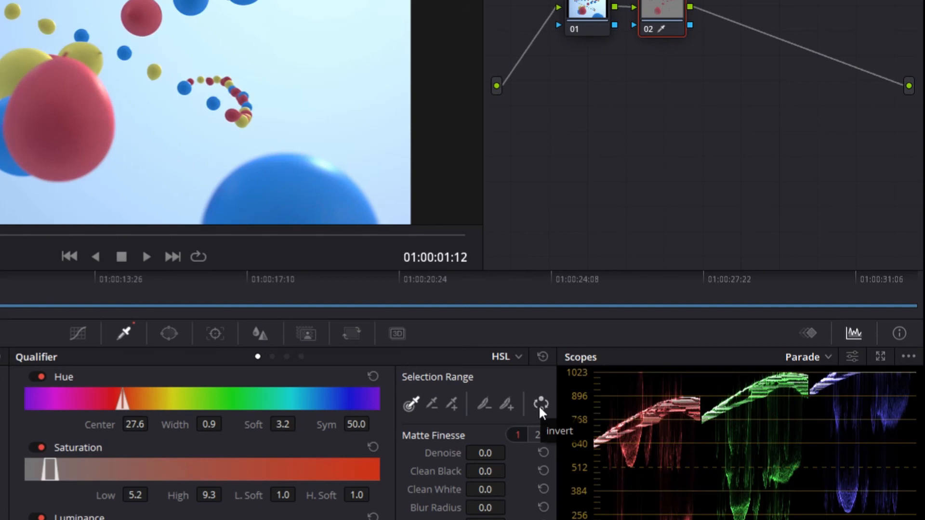
pyautogui.click(540, 404)
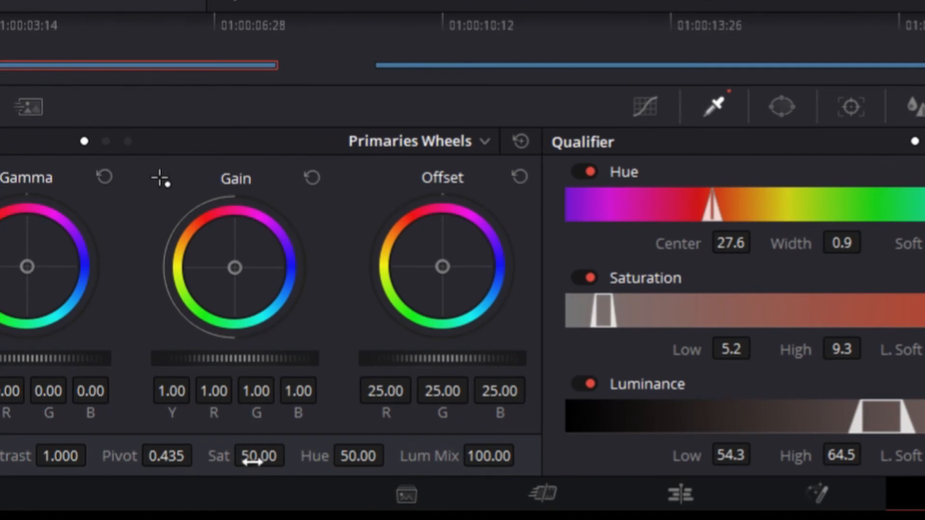
# Reduce node 02's primary saturation to 0 so only the red balloons keep their colour
pyautogui.click(254, 459)
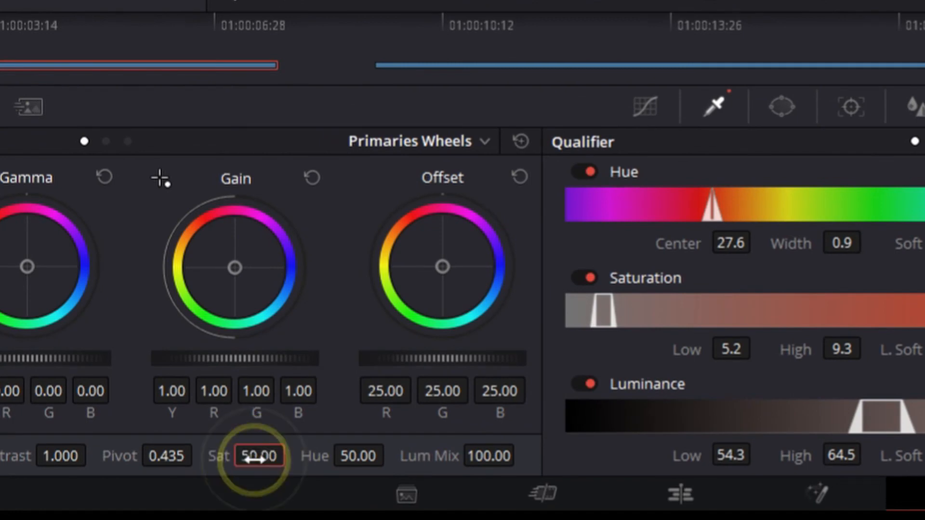
pyautogui.moveTo(254, 459); pyautogui.dragTo(157, 455)
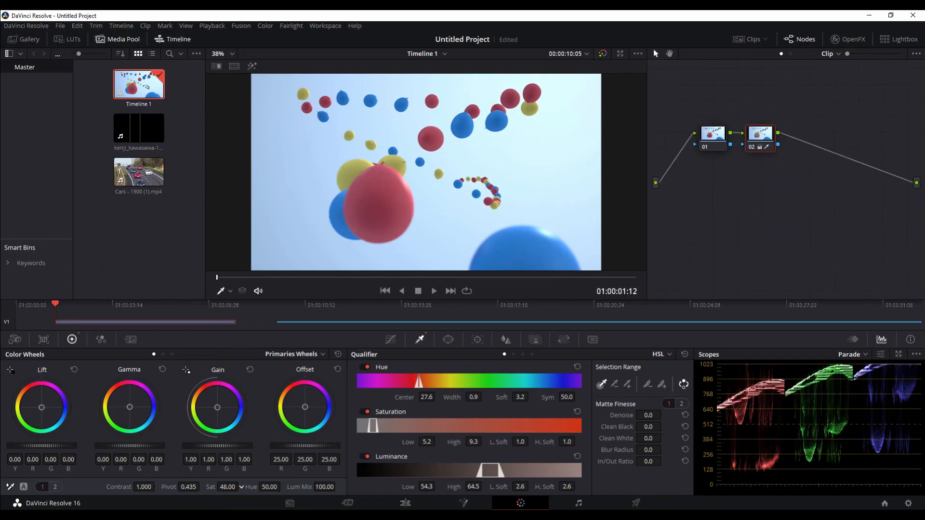
pyautogui.doubleClick(259, 457)
pyautogui.click(235, 492)
pyautogui.moveTo(233, 487); pyautogui.dragTo(5, 487)
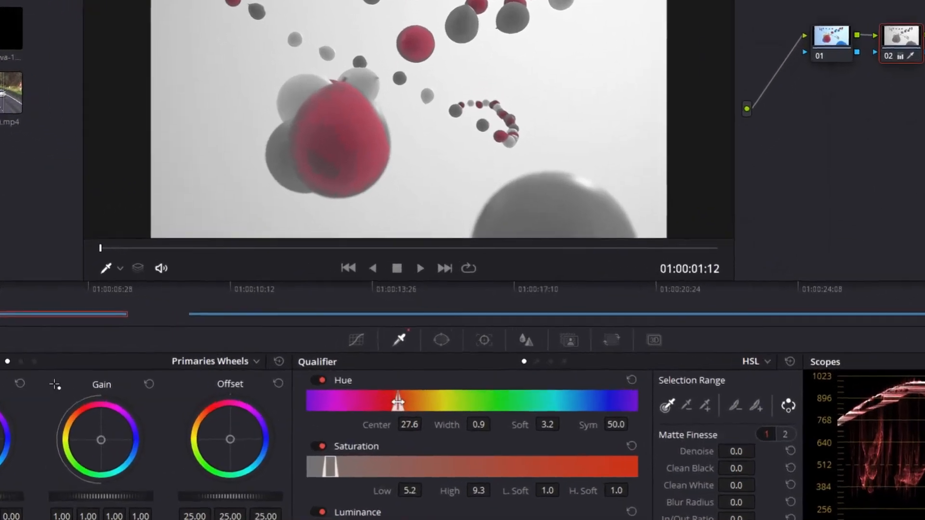
# Widen the red qualifier to hue width 9.9, saturation high 9.9 and luminance low 50.7, and add the large balloon's edge colour to the selection
pyautogui.moveTo(398, 402); pyautogui.dragTo(370, 407)
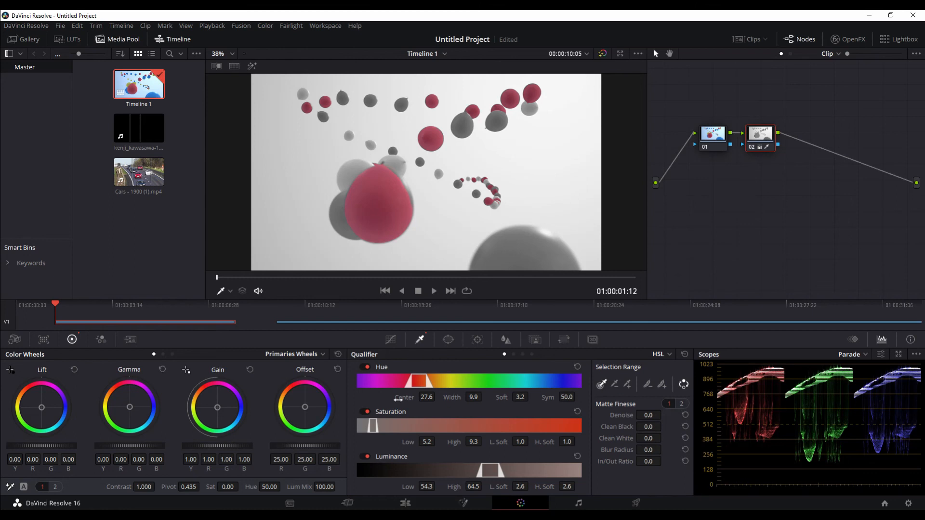
pyautogui.moveTo(376, 429); pyautogui.dragTo(378, 428)
pyautogui.moveTo(481, 474); pyautogui.dragTo(474, 470)
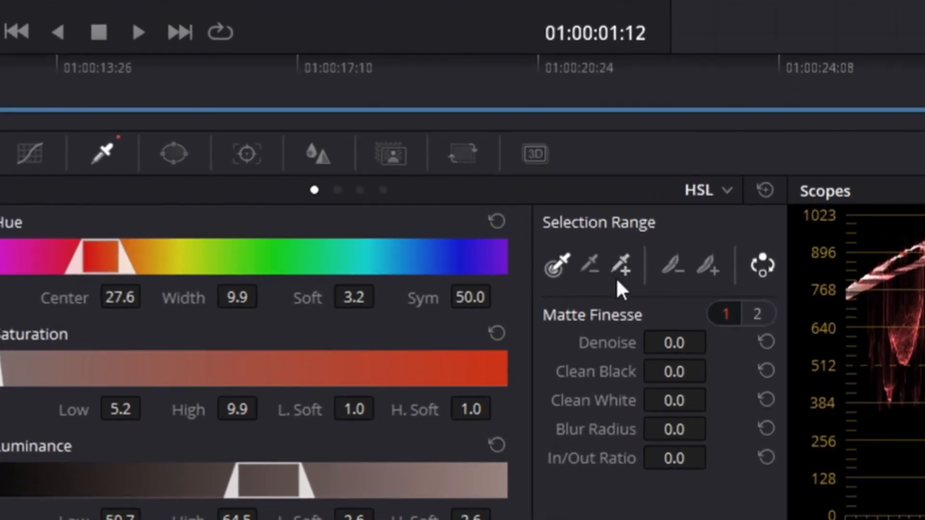
pyautogui.click(622, 264)
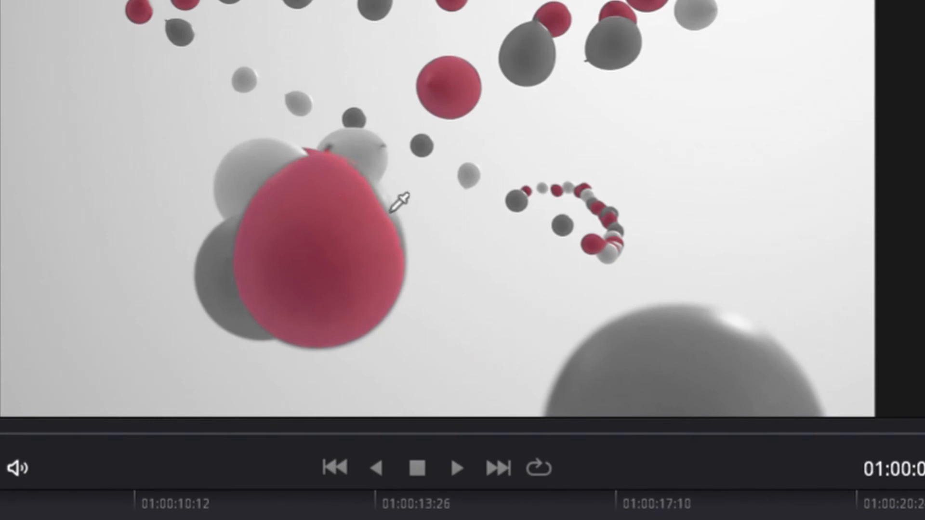
pyautogui.click(392, 209)
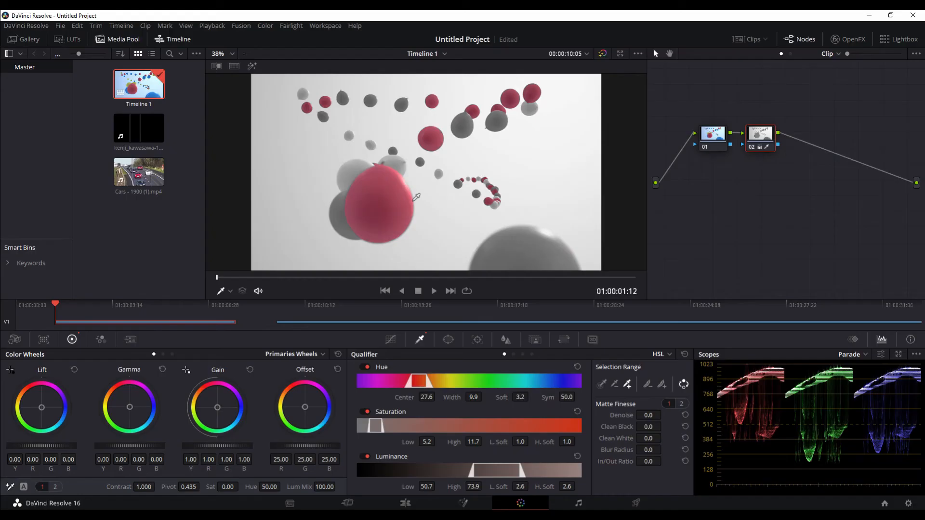
# Examine the edges of the large and small red balloons up close for missed colour, and return to the whole frame
pyautogui.scroll(4, 424, 234)
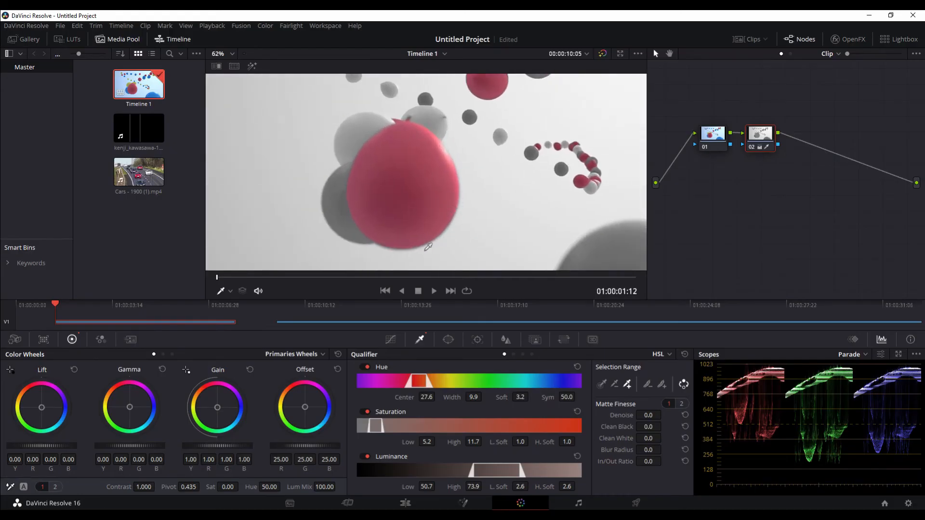
pyautogui.scroll(1, 428, 247)
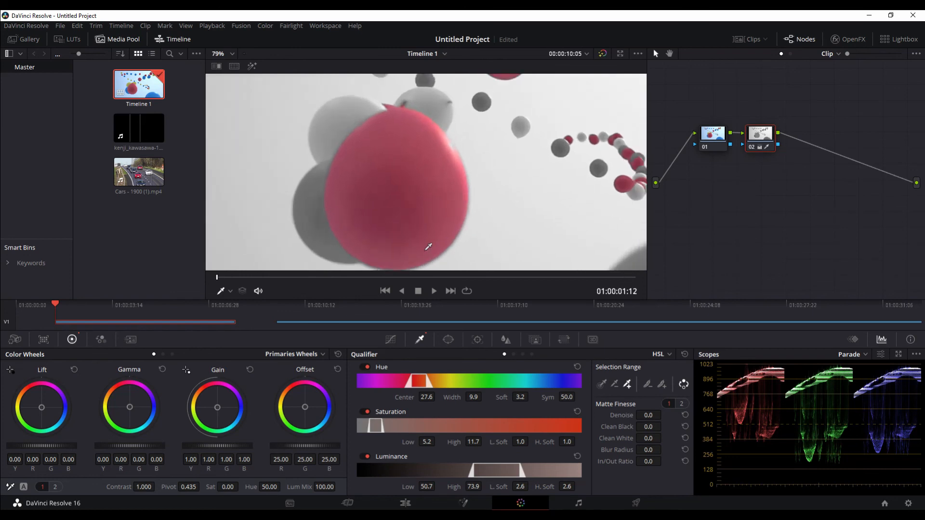
pyautogui.scroll(3, 428, 247)
pyautogui.scroll(-3, 428, 247)
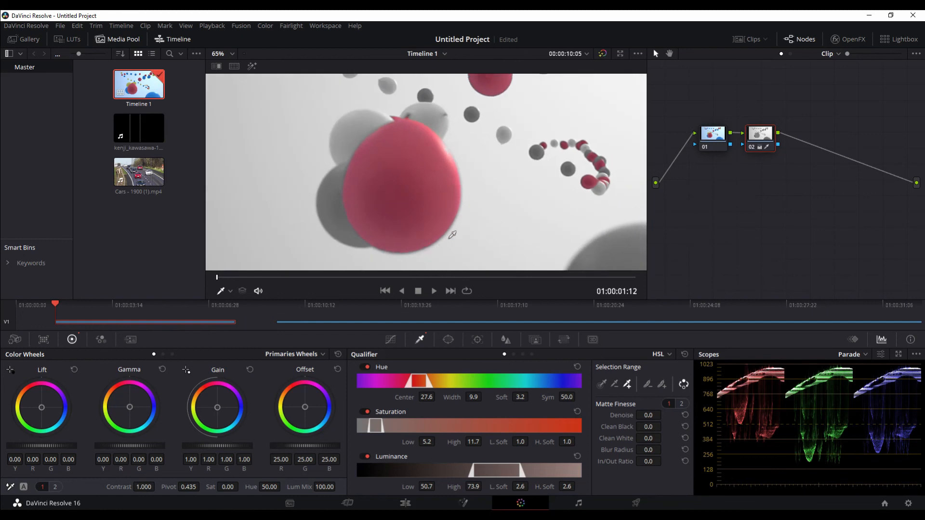
pyautogui.moveTo(541, 182); pyautogui.dragTo(503, 237)
pyautogui.moveTo(484, 155); pyautogui.dragTo(497, 227)
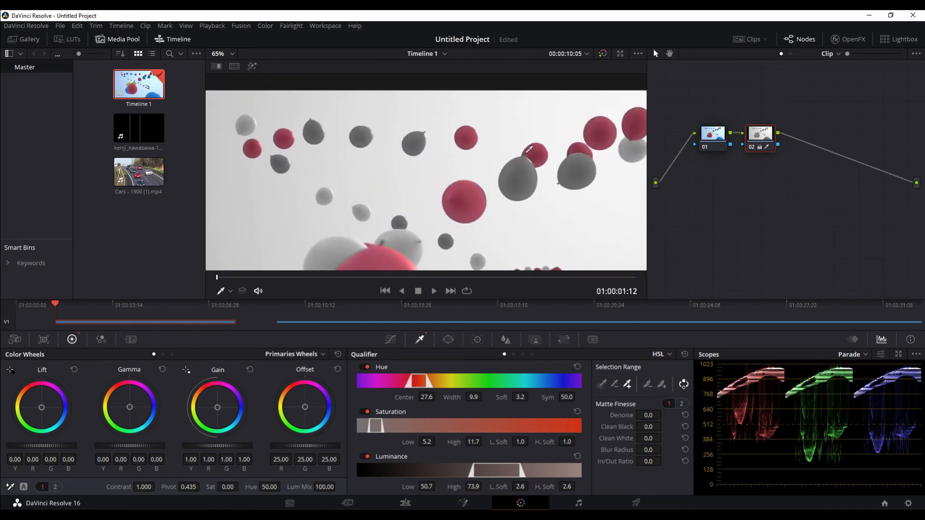
pyautogui.moveTo(581, 201); pyautogui.dragTo(512, 195)
pyautogui.scroll(-4, 512, 196)
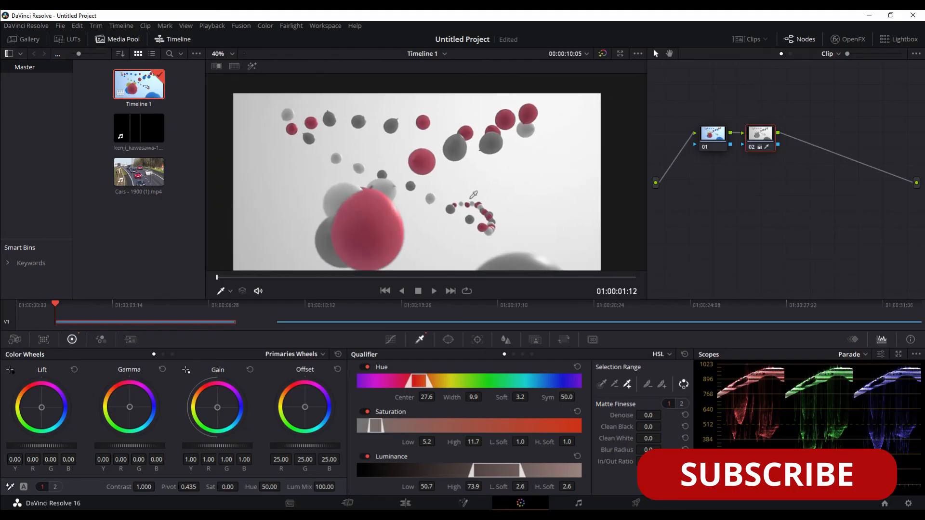
pyautogui.scroll(-1, 497, 169)
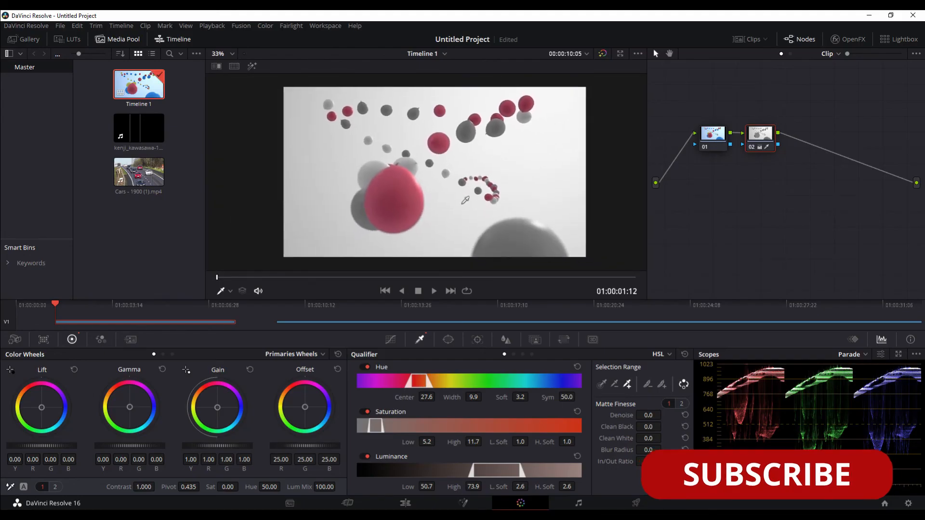
pyautogui.scroll(-1, 537, 191)
# Play the timeline through, then park the playhead on the cars clip at 01:00:15:21, where the red car appears
pyautogui.press('space')
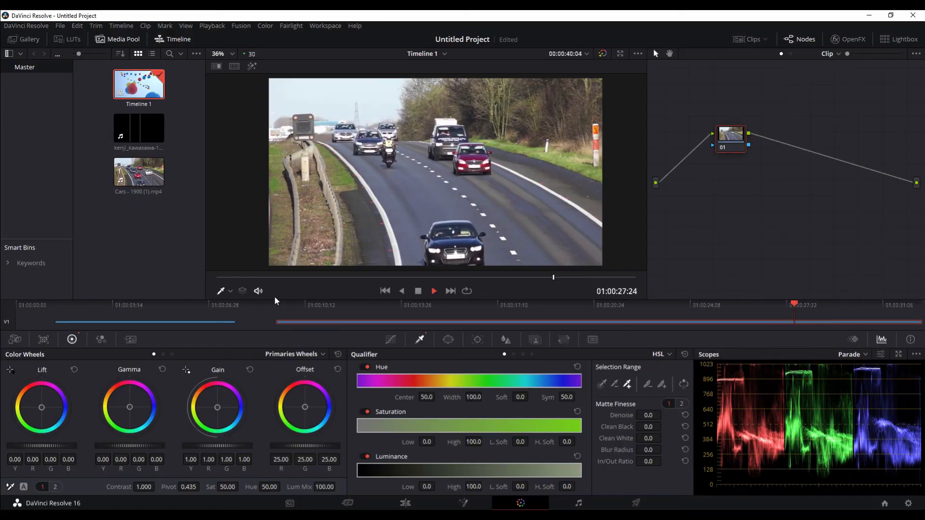
pyautogui.press('space')
pyautogui.click(278, 313)
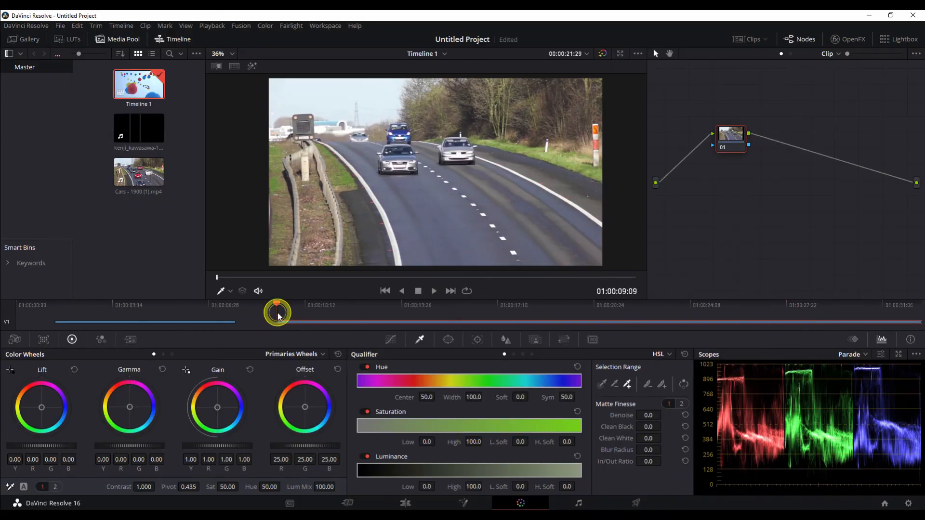
pyautogui.click(308, 311)
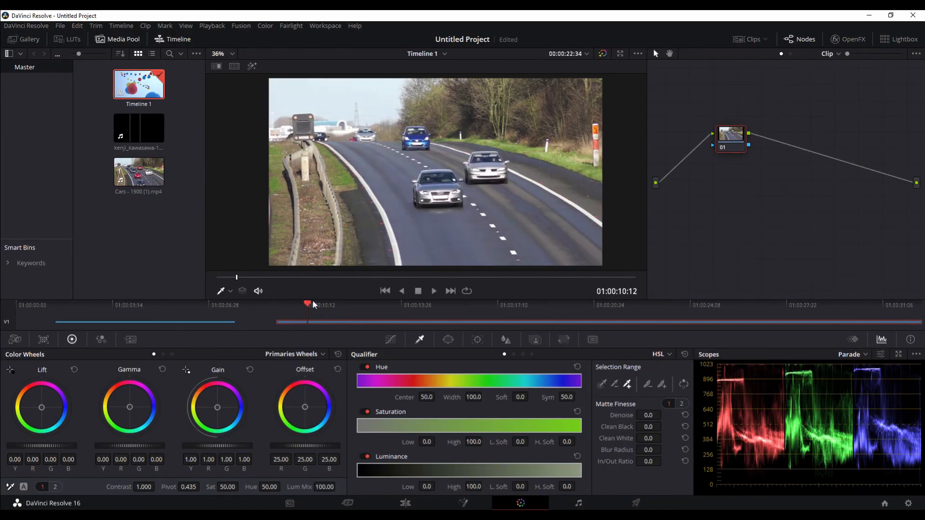
pyautogui.moveTo(309, 304); pyautogui.dragTo(456, 306)
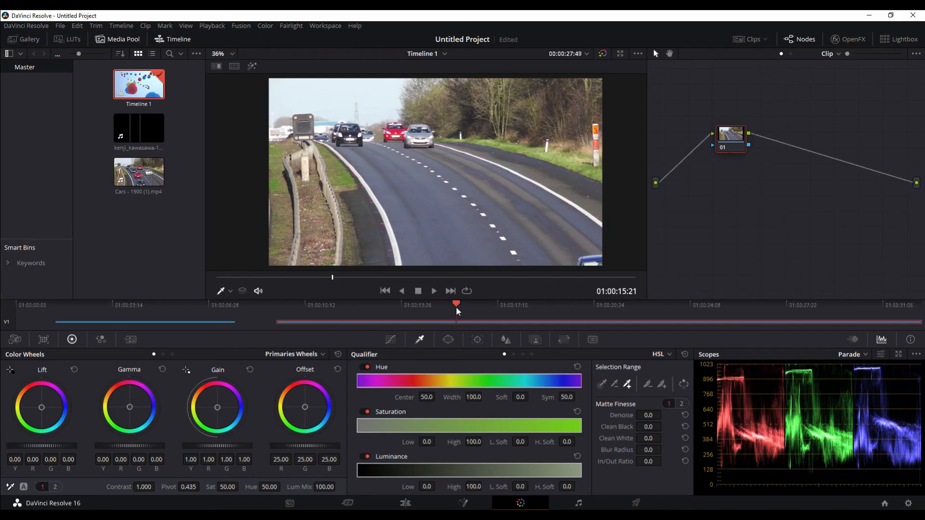
# Add a serial node after node 01 on the cars clip and select it
pyautogui.click(733, 141)
pyautogui.hotkey('alt', 's')
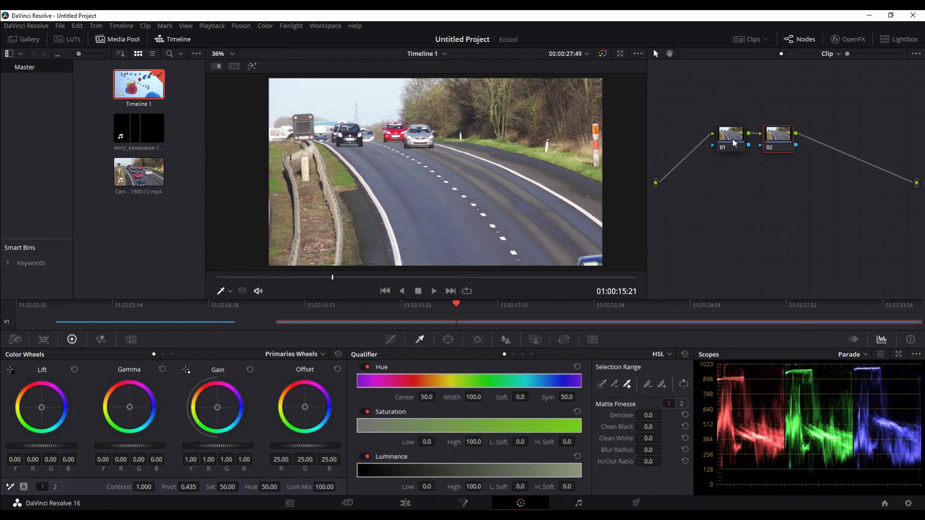
pyautogui.click(785, 138)
# Sample the red car's paint with the HSL qualifier on node 02 and invert the selection
pyautogui.click(419, 343)
pyautogui.click(601, 385)
pyautogui.scroll(5, 396, 126)
pyautogui.scroll(4, 423, 180)
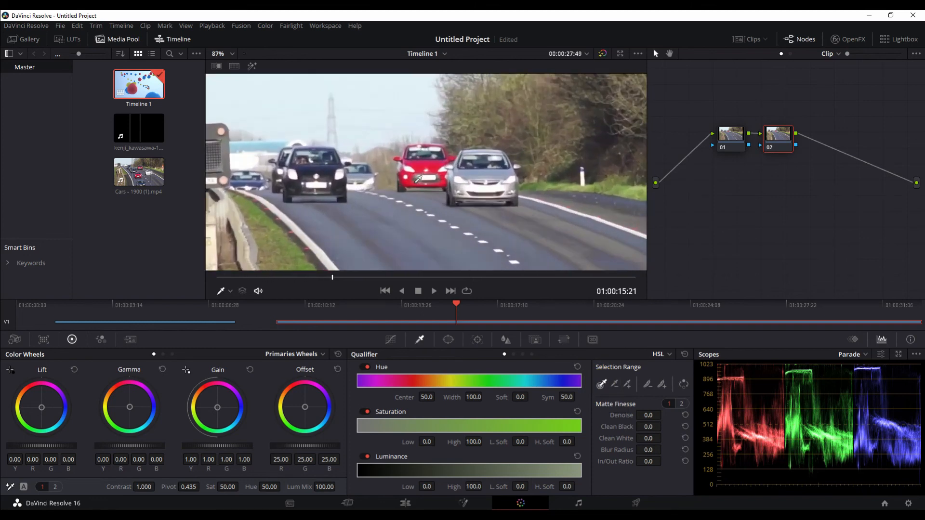
pyautogui.click(437, 164)
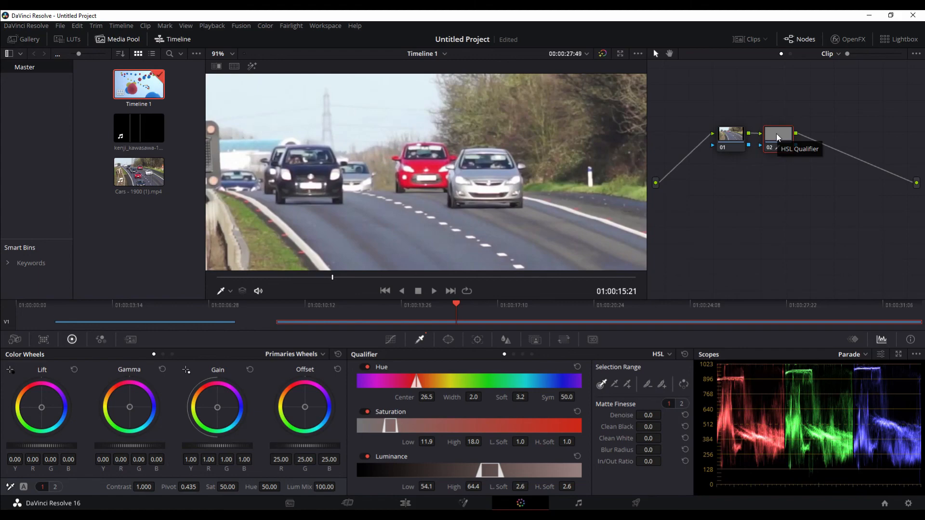
pyautogui.click(685, 385)
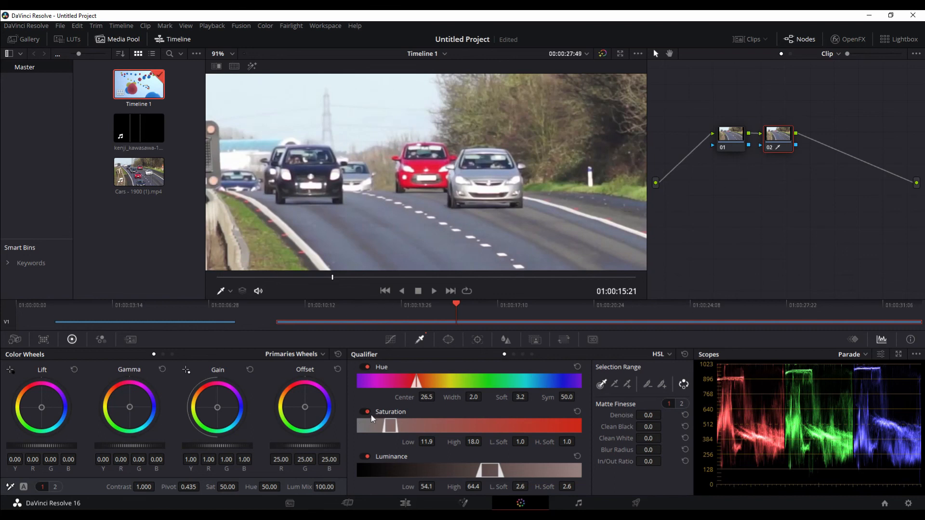
# Set node 02's saturation to 0 on the cars clip so only the red car stays coloured
pyautogui.click(232, 486)
pyautogui.write('0')
pyautogui.press('Return')
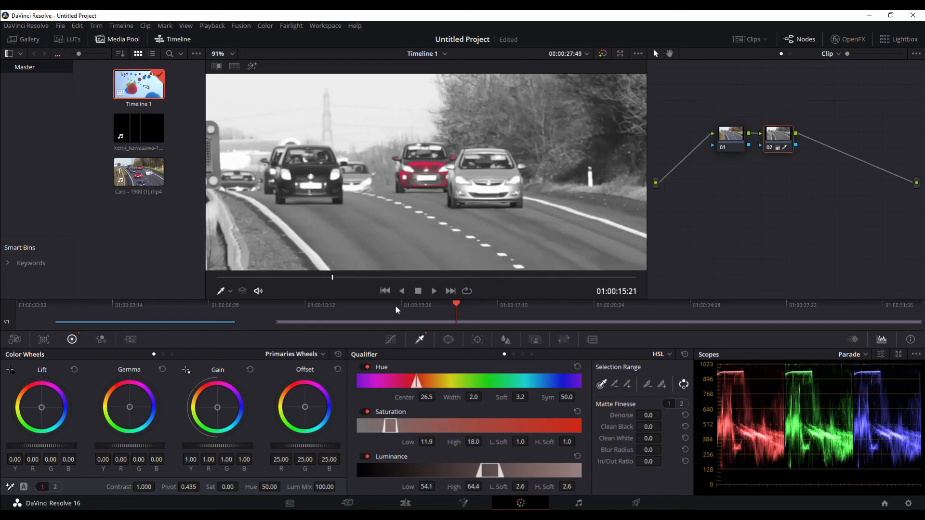
pyautogui.scroll(-5, 420, 230)
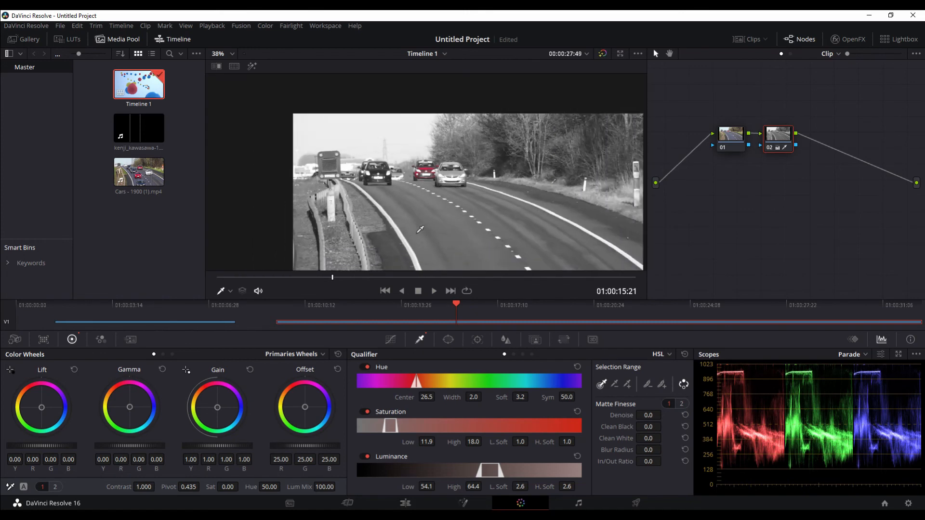
pyautogui.moveTo(438, 229); pyautogui.dragTo(383, 185)
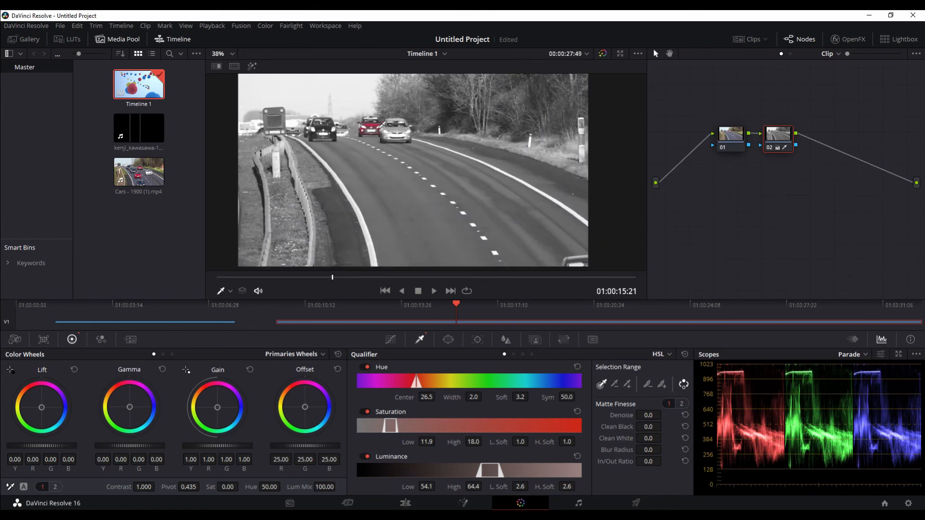
pyautogui.scroll(5, 369, 127)
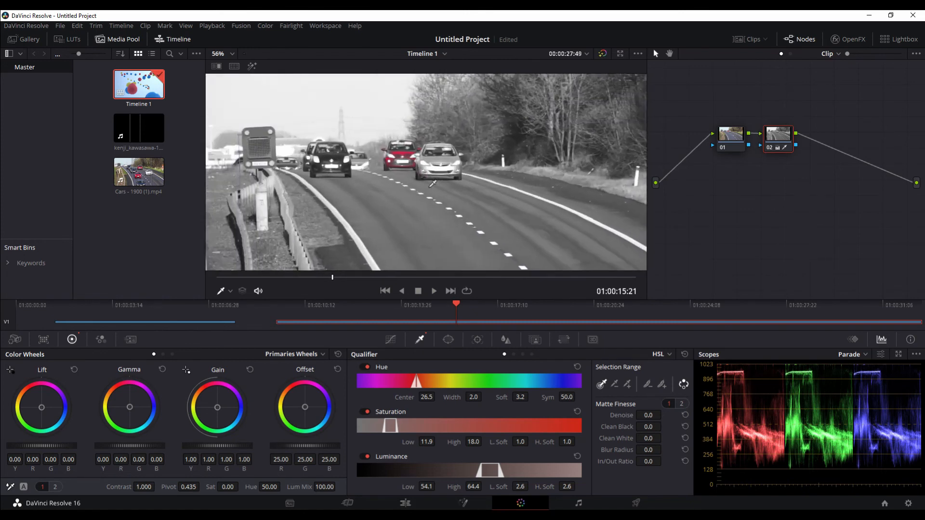
pyautogui.scroll(4, 416, 173)
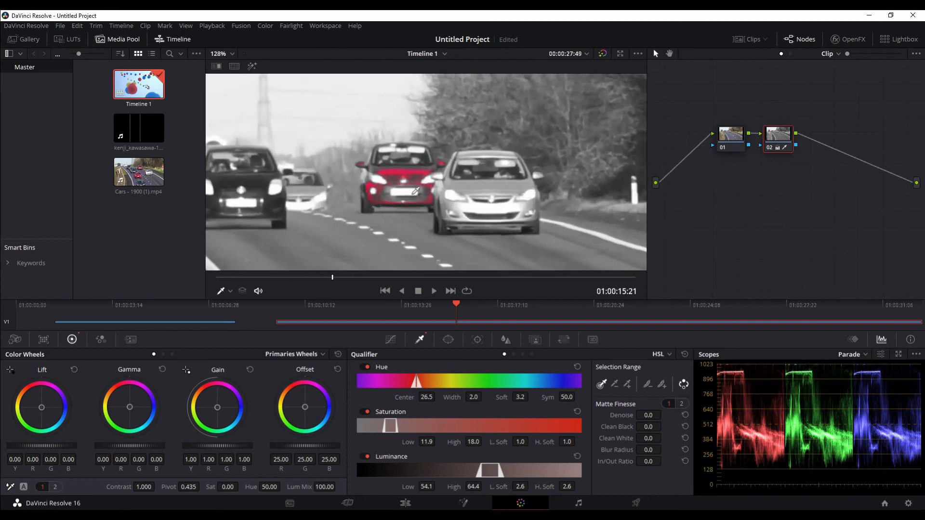
# Widen node 02's qualifier on the red car to a hue width of 13.6 and a saturation low of 4.8
pyautogui.scroll(1, 410, 193)
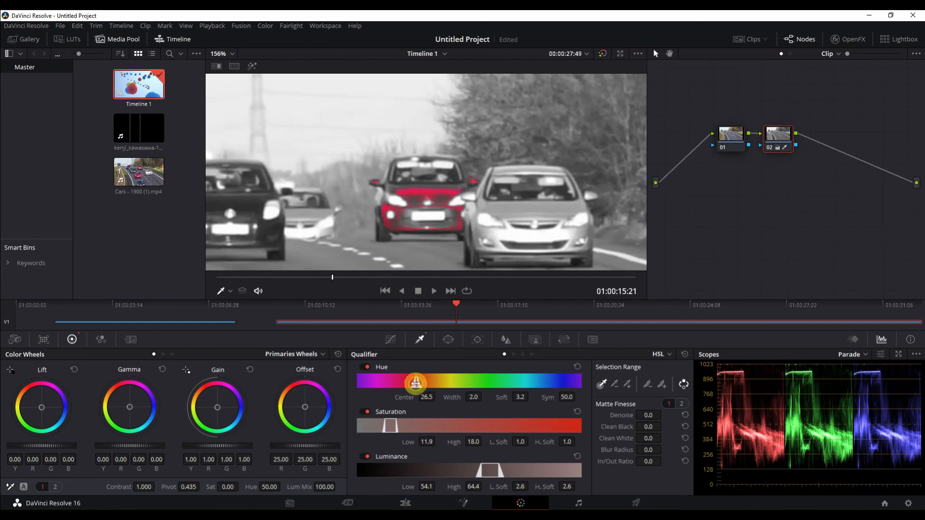
pyautogui.moveTo(415, 381); pyautogui.dragTo(407, 381)
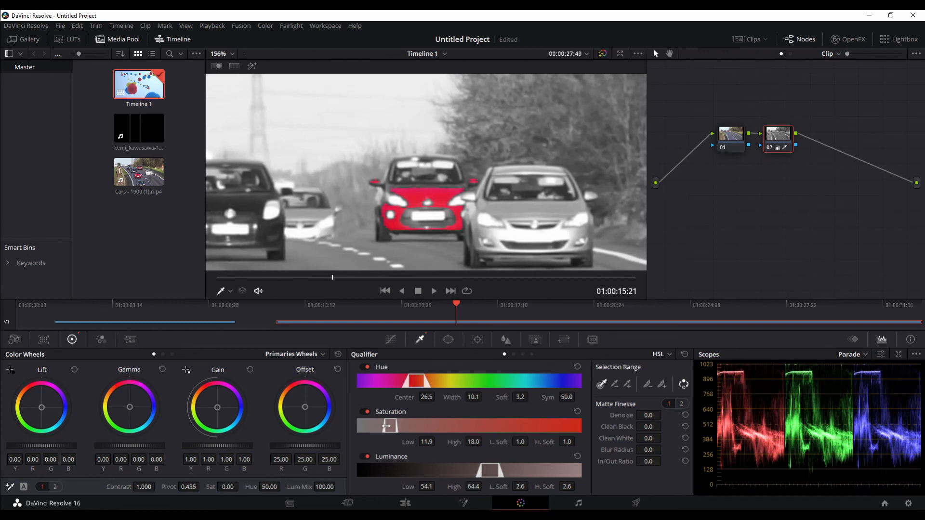
pyautogui.moveTo(384, 426); pyautogui.dragTo(368, 425)
pyautogui.moveTo(424, 382); pyautogui.dragTo(428, 383)
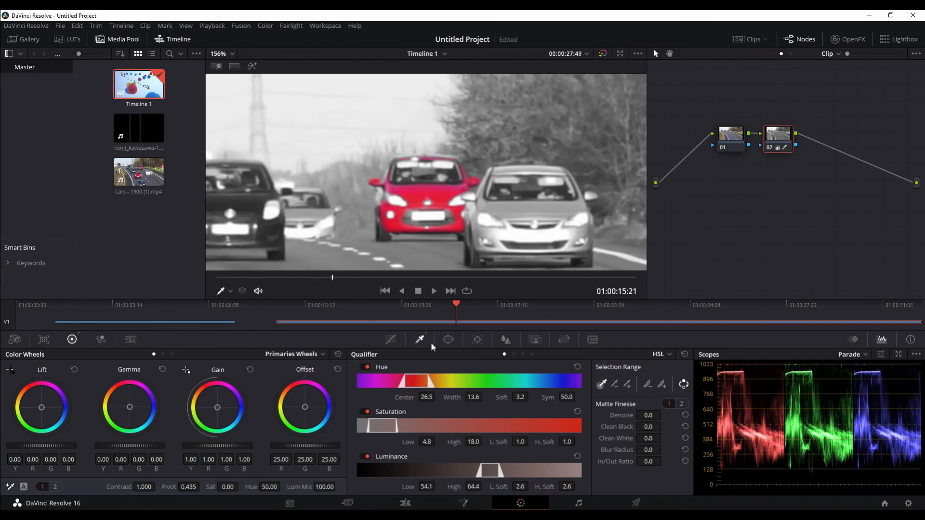
# Add more of the red car's front and side paint to the qualifier selection with the add-colour picker
pyautogui.click(628, 385)
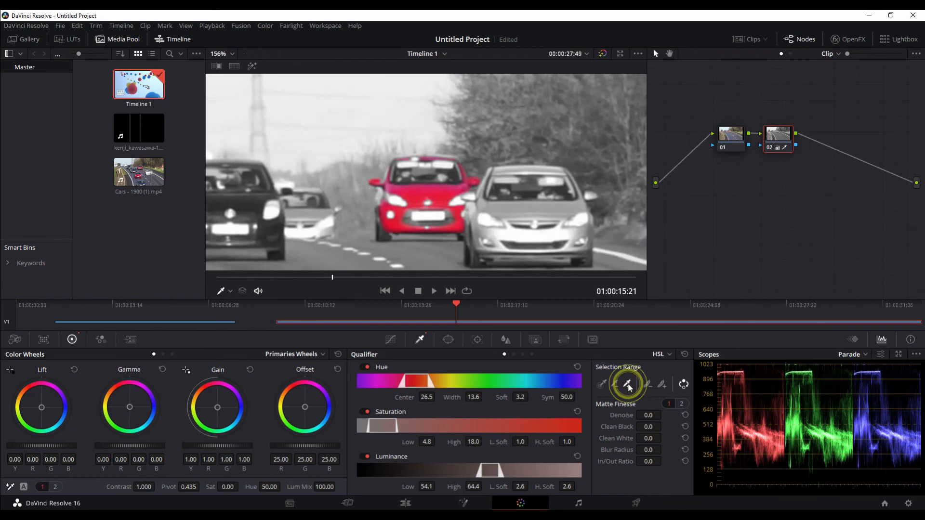
pyautogui.click(453, 214)
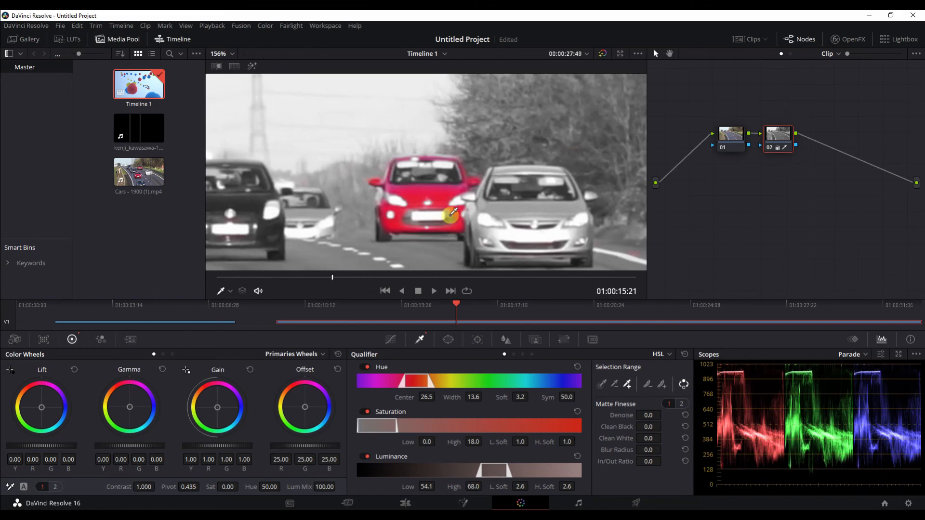
pyautogui.click(383, 194)
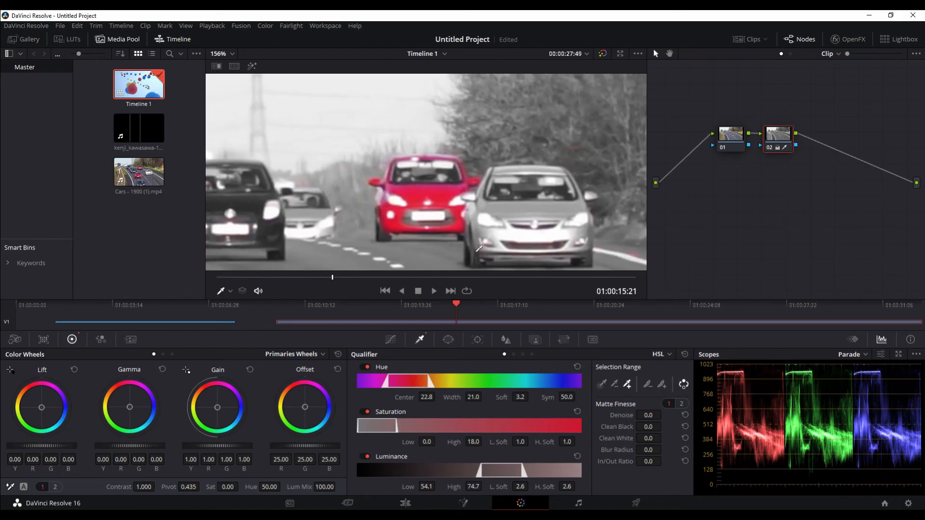
pyautogui.click(409, 218)
# Play the cars clip with the whole frame in view and stop at 01:00:29:02, where the darker red car is close
pyautogui.scroll(-4, 469, 232)
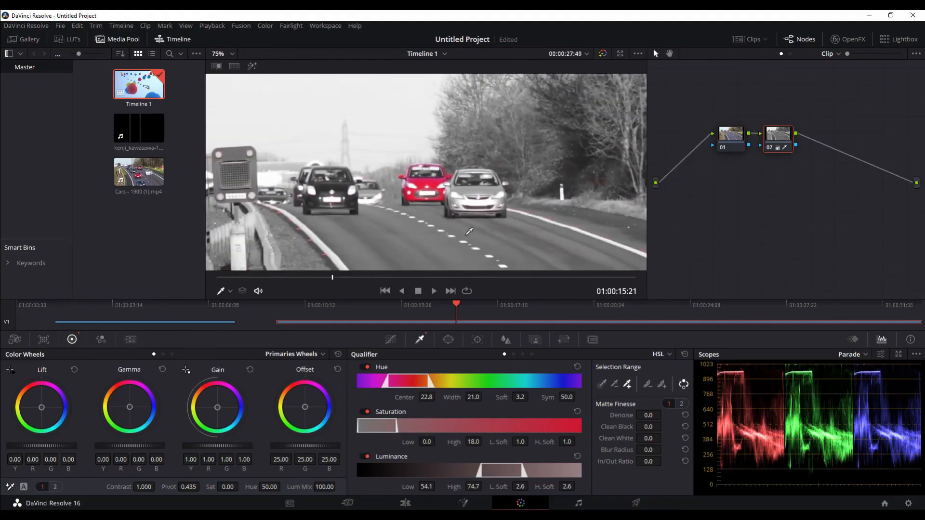
pyautogui.scroll(-4, 469, 232)
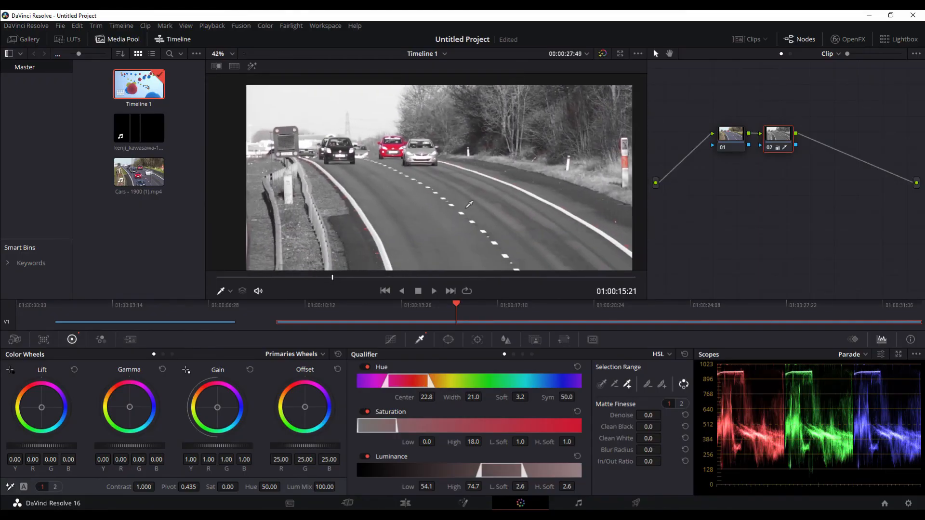
pyautogui.scroll(-2, 469, 204)
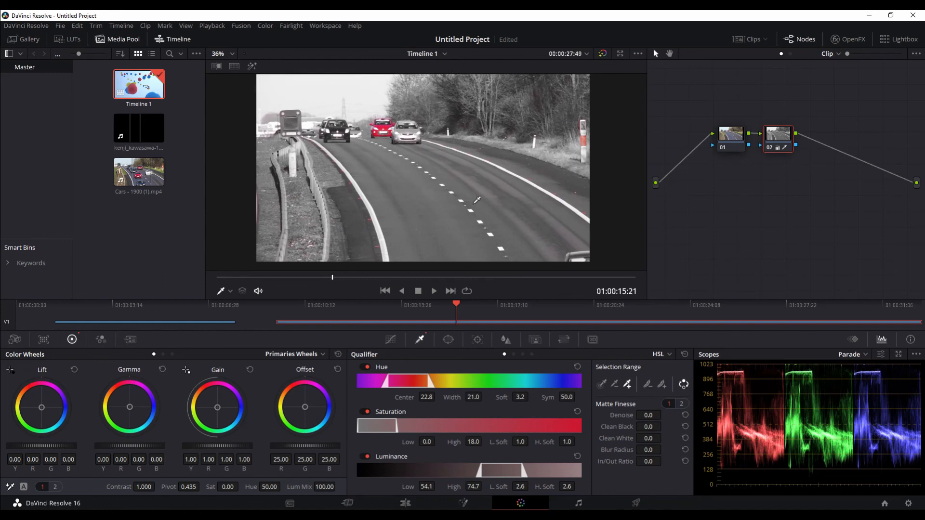
pyautogui.press('space')
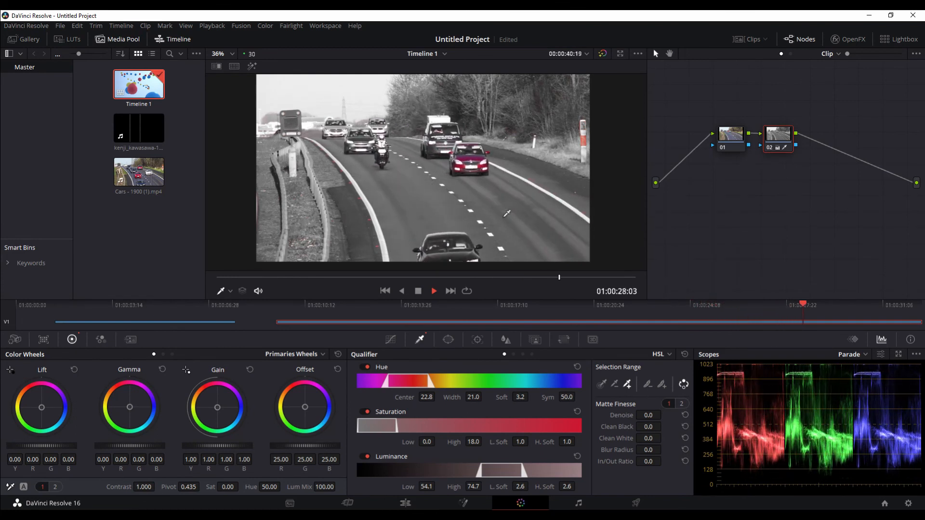
pyautogui.press('space')
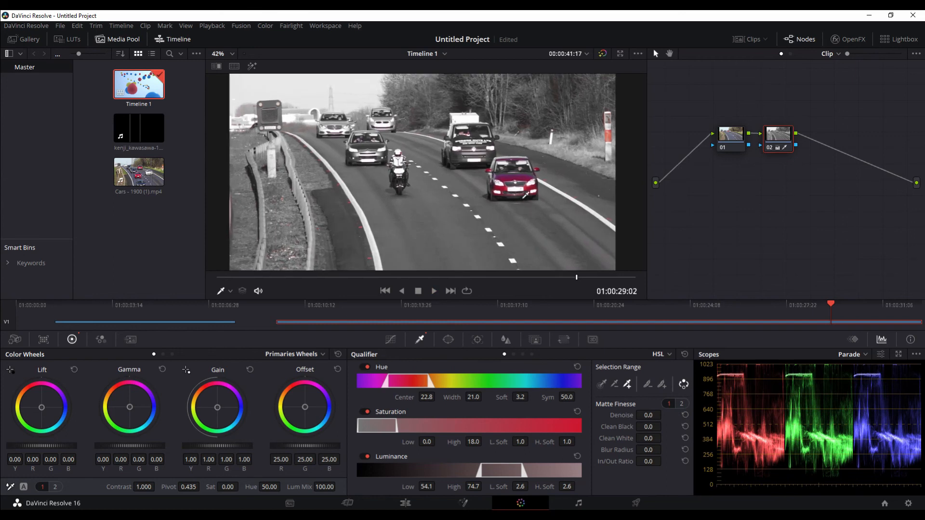
# Add colour samples from the darker red car's bonnet and side edge to the qualifier selection
pyautogui.scroll(2, 531, 206)
pyautogui.scroll(6, 468, 214)
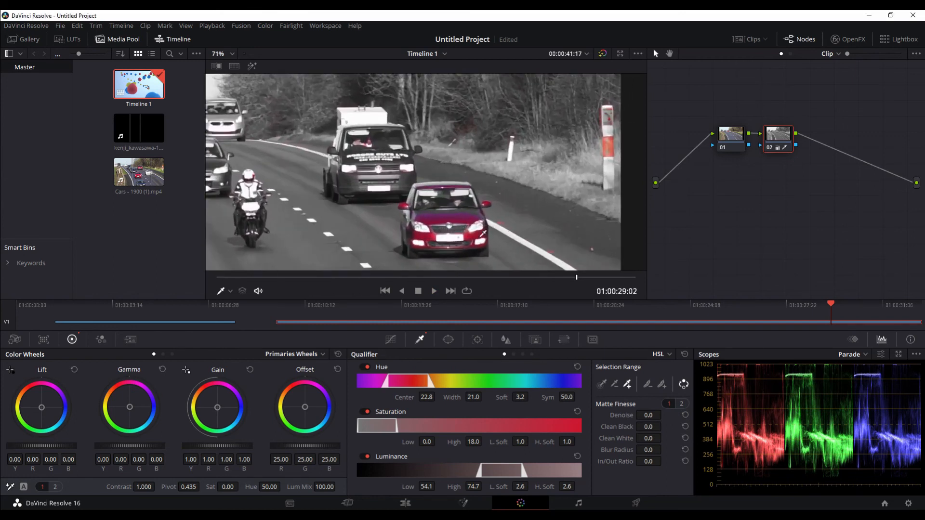
pyautogui.scroll(1, 424, 189)
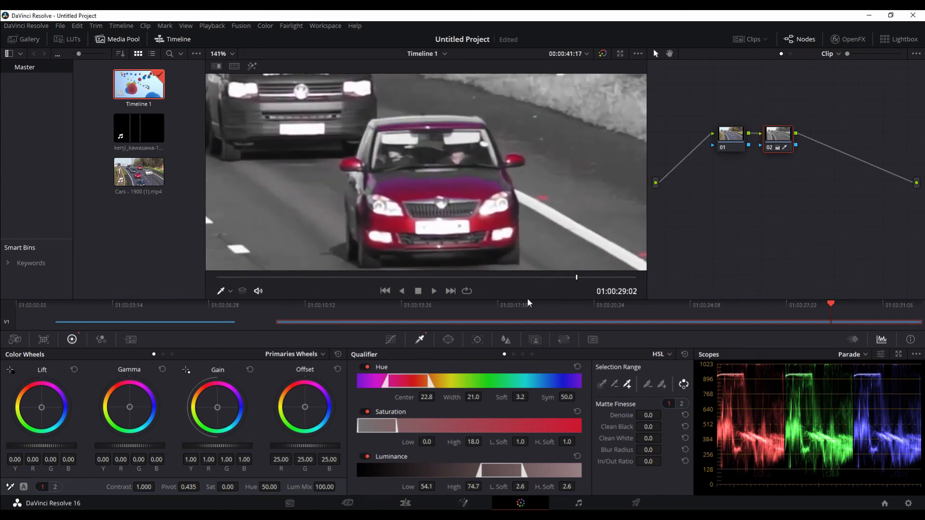
pyautogui.click(629, 388)
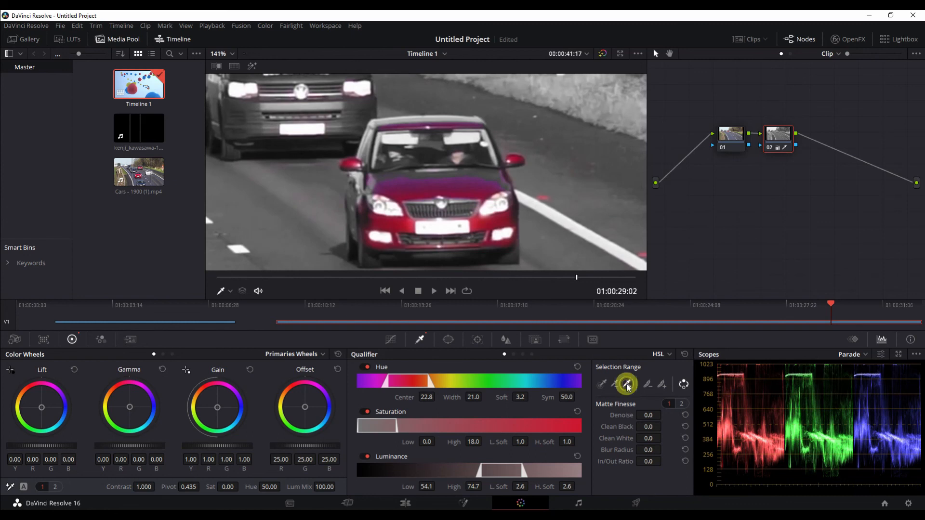
pyautogui.click(493, 173)
pyautogui.click(491, 171)
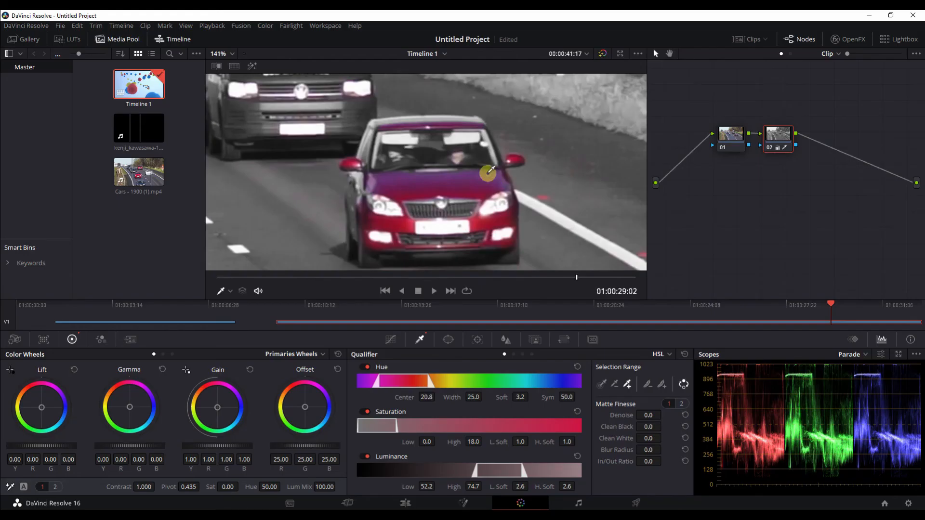
pyautogui.click(492, 172)
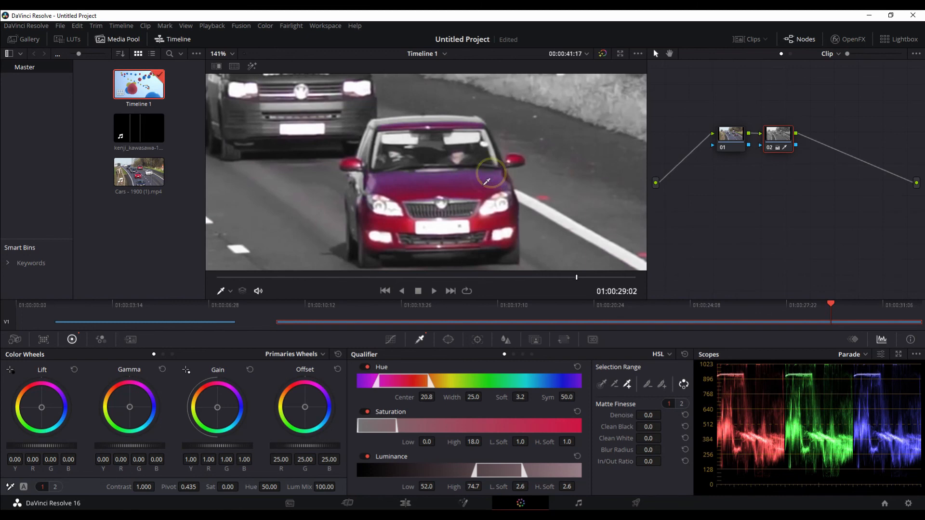
pyautogui.click(351, 199)
pyautogui.click(350, 199)
# Check the van and road around the darker red car for stray colour and narrow the qualifier's hue width to 12.8
pyautogui.scroll(-4, 385, 203)
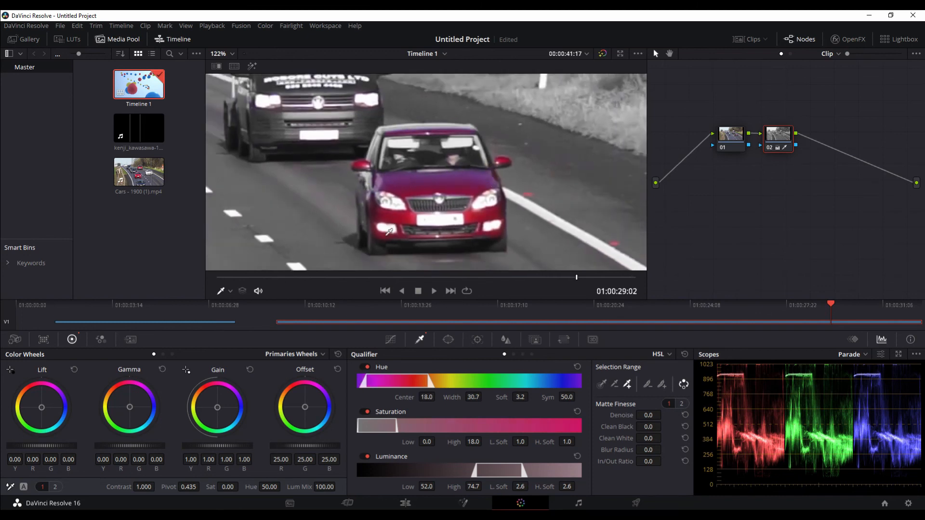
pyautogui.scroll(-5, 444, 215)
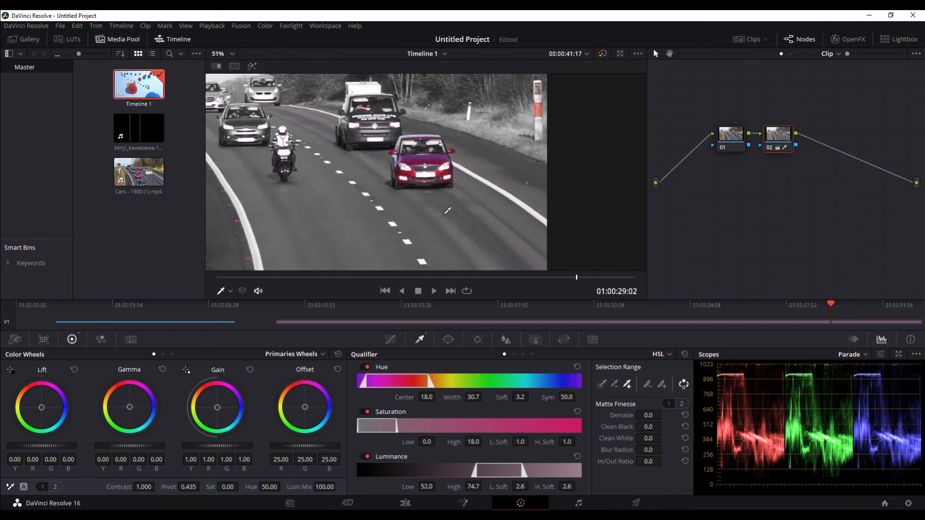
pyautogui.moveTo(422, 222); pyautogui.dragTo(497, 221)
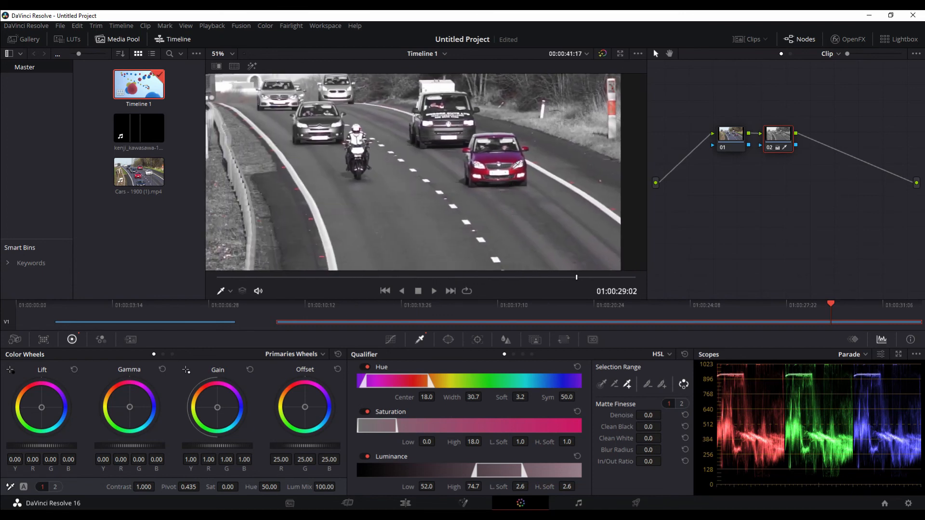
pyautogui.scroll(2, 499, 159)
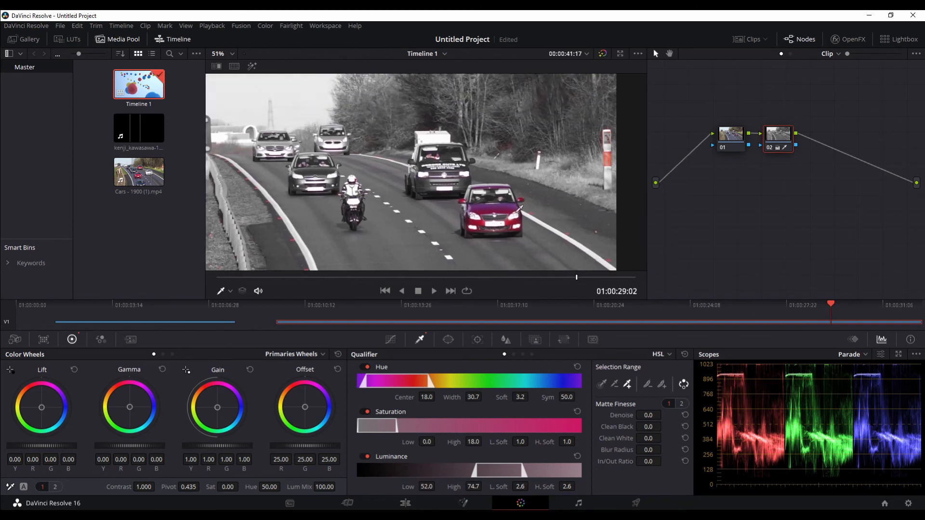
pyautogui.scroll(8, 508, 223)
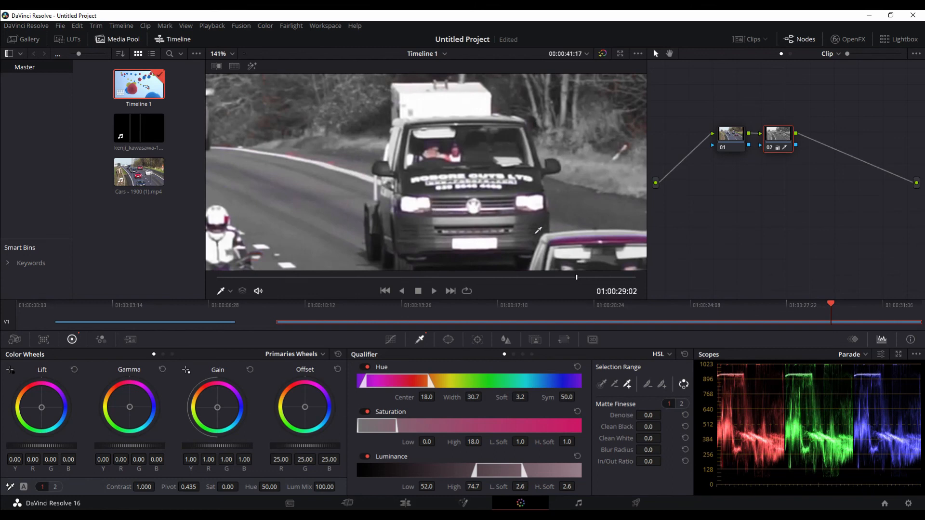
pyautogui.scroll(-2, 538, 233)
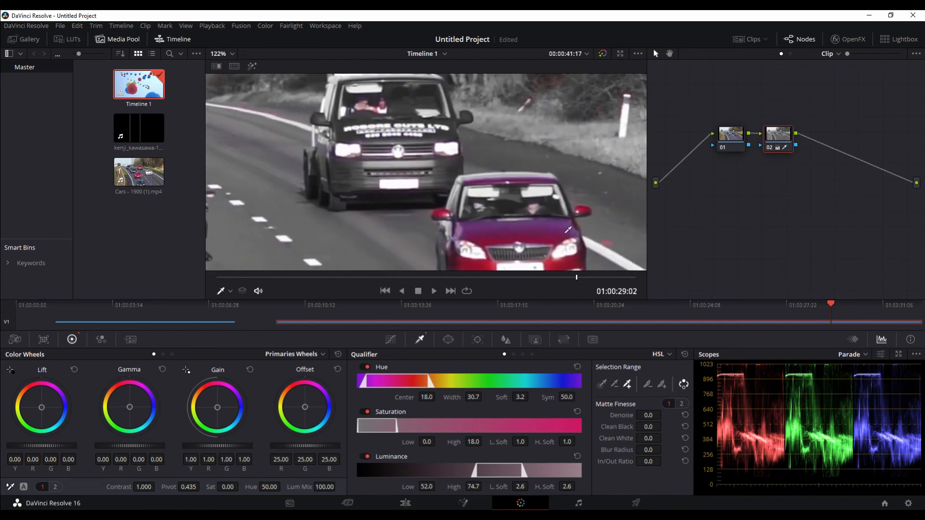
pyautogui.click(617, 387)
pyautogui.click(617, 387)
pyautogui.click(619, 388)
pyautogui.moveTo(363, 383); pyautogui.dragTo(386, 383)
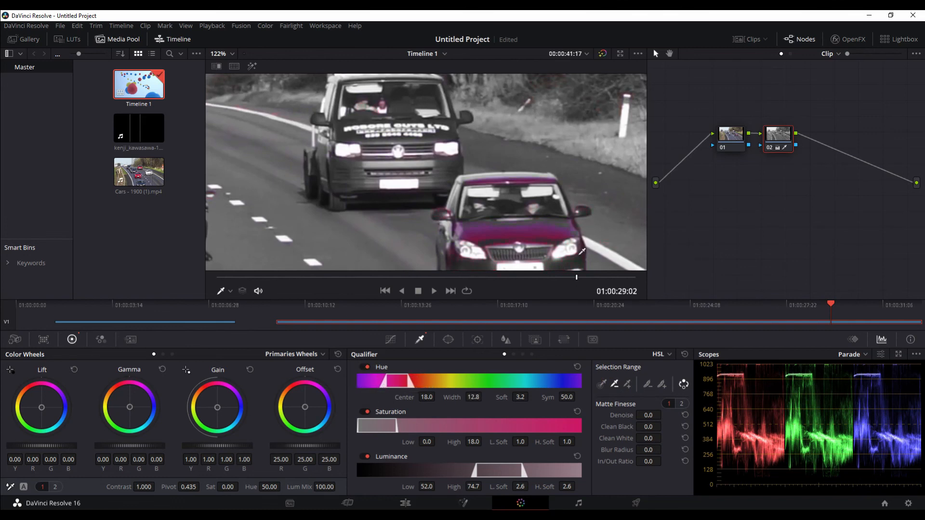
# Add samples from the darker red car's bonnet and front corner back into the qualifier selection
pyautogui.scroll(-5, 582, 251)
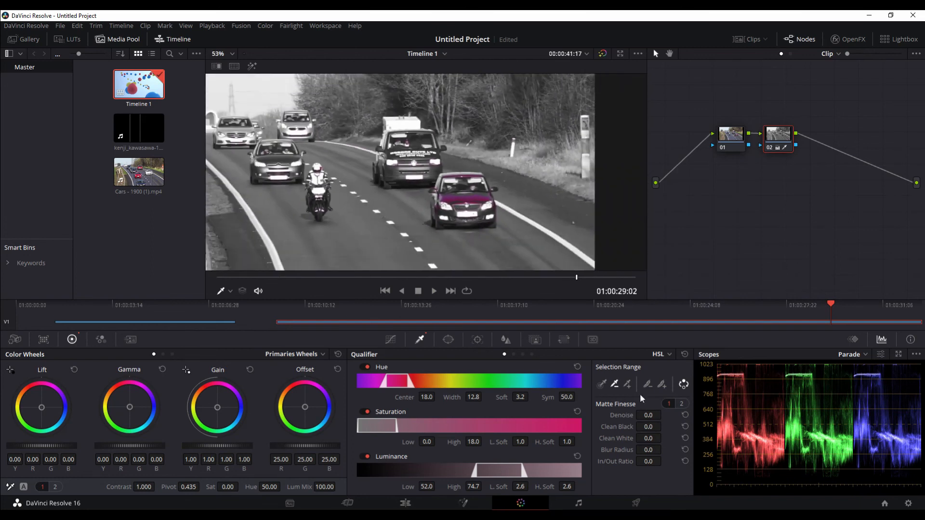
pyautogui.click(628, 385)
pyautogui.click(487, 194)
pyautogui.click(486, 215)
pyautogui.click(489, 215)
pyautogui.scroll(-2, 531, 243)
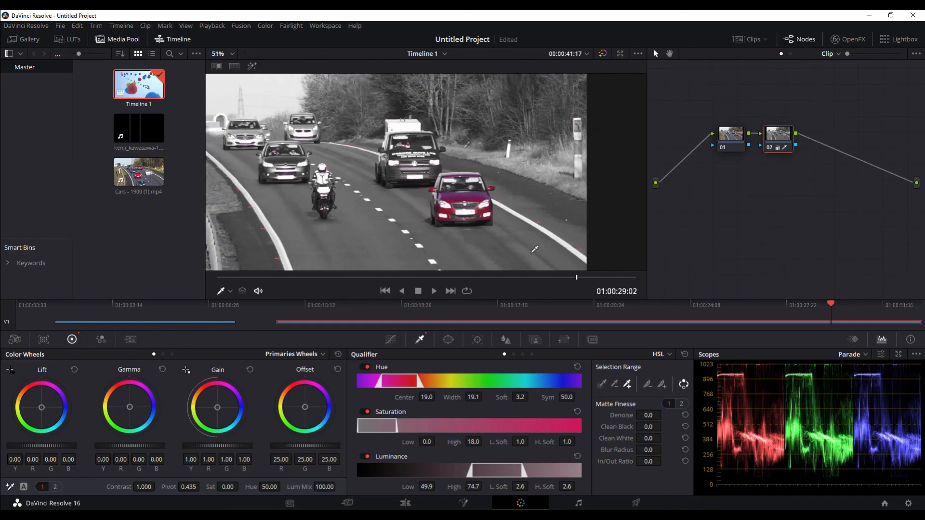
# Play the cars clip from near its start to check the effect, stopping at 01:00:18:29
pyautogui.click(300, 312)
pyautogui.press('space')
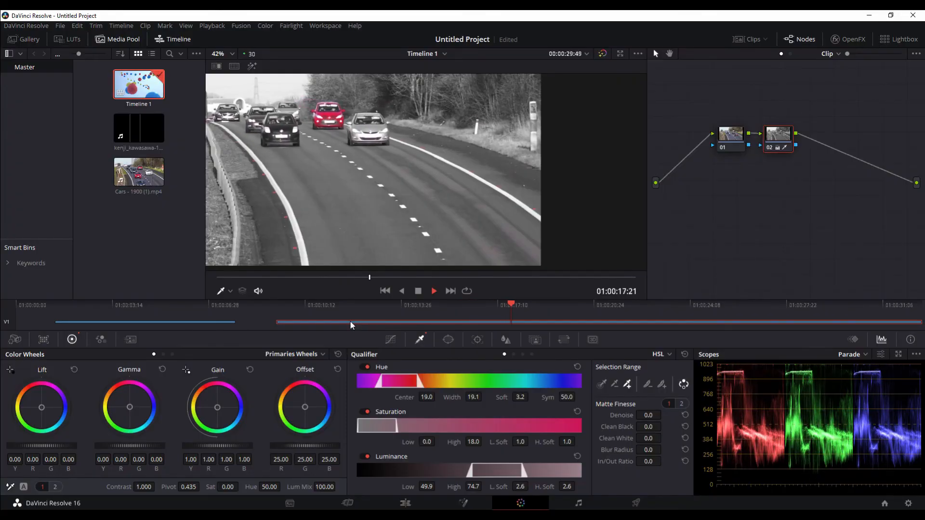
pyautogui.press('space')
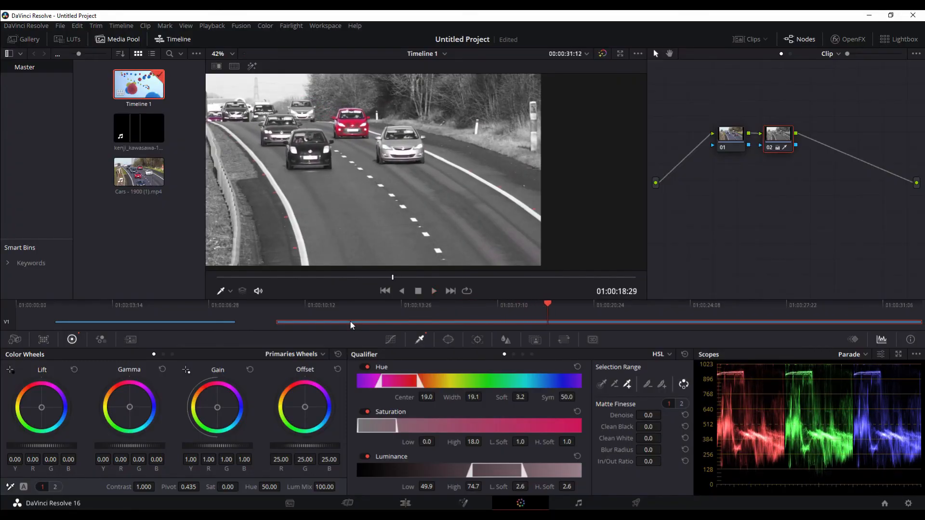